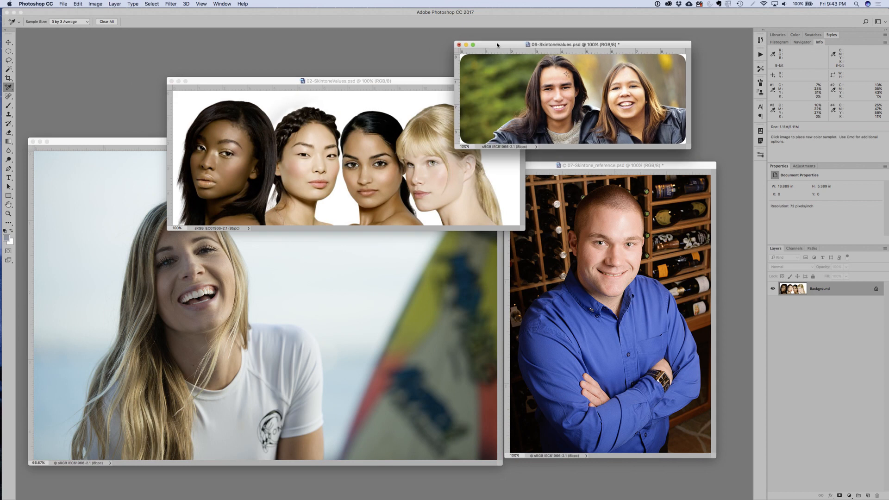
- Bring the 02-SkintoneValues.psd window forward, switch to Calculator, and divide sampler #1's magenta value of 23 by 4 and by 3
{"action": "left_click", "coordinate": [435, 83]}
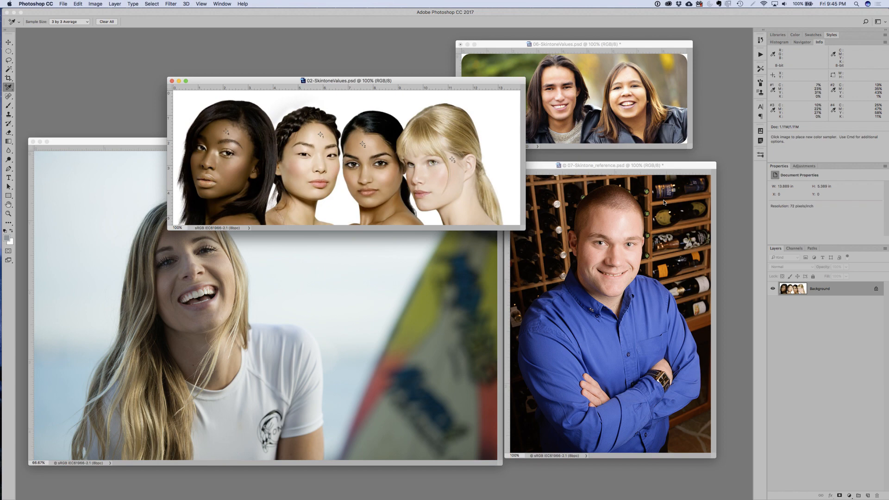
{"action": "key", "text": "super+Tab"}
{"action": "left_click", "coordinate": [392, 252]}
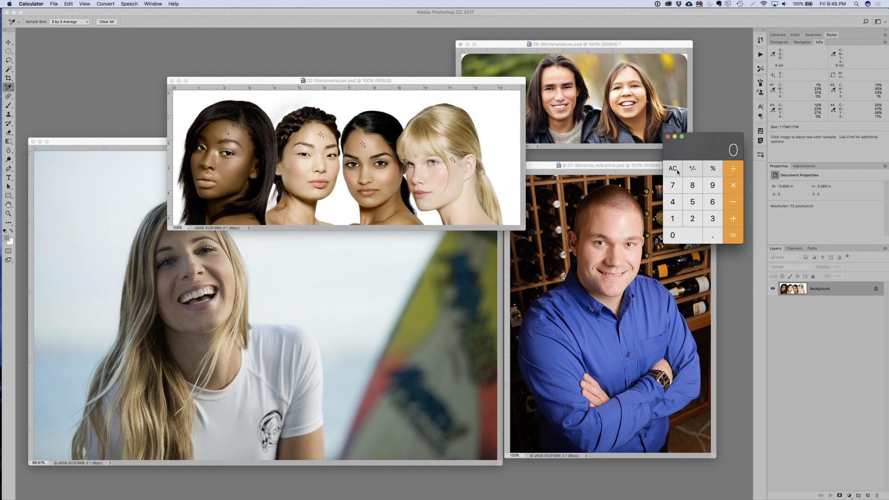
{"action": "type", "text": "23"}
{"action": "type", "text": "4"}
{"action": "key", "text": "Return"}
{"action": "left_click", "coordinate": [677, 171]}
{"action": "type", "text": "23/3"}
{"action": "key", "text": "Return"}
{"action": "left_click", "coordinate": [677, 172]}
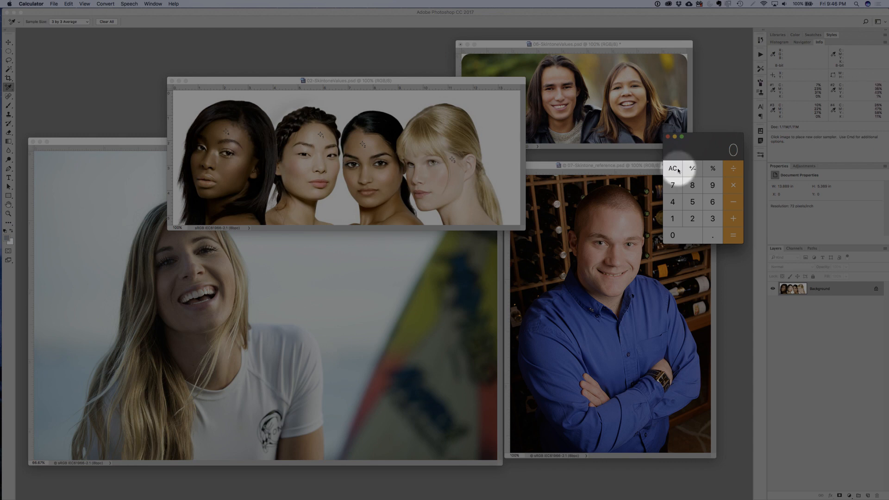
- Calculate one third and one quarter of 35 for the skin-tone comparison
{"action": "type", "text": "35"}
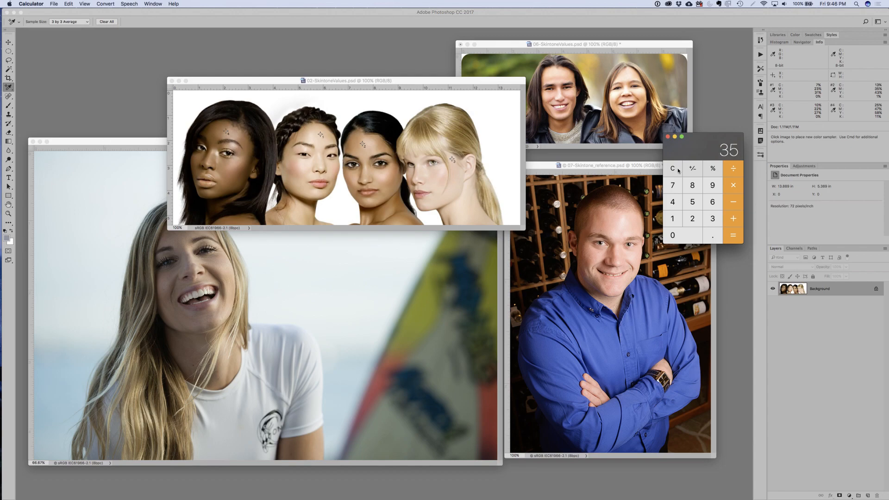
{"action": "type", "text": "/3"}
{"action": "key", "text": "Return"}
{"action": "left_click", "coordinate": [677, 169]}
{"action": "type", "text": "35"}
{"action": "type", "text": "4"}
{"action": "key", "text": "Return"}
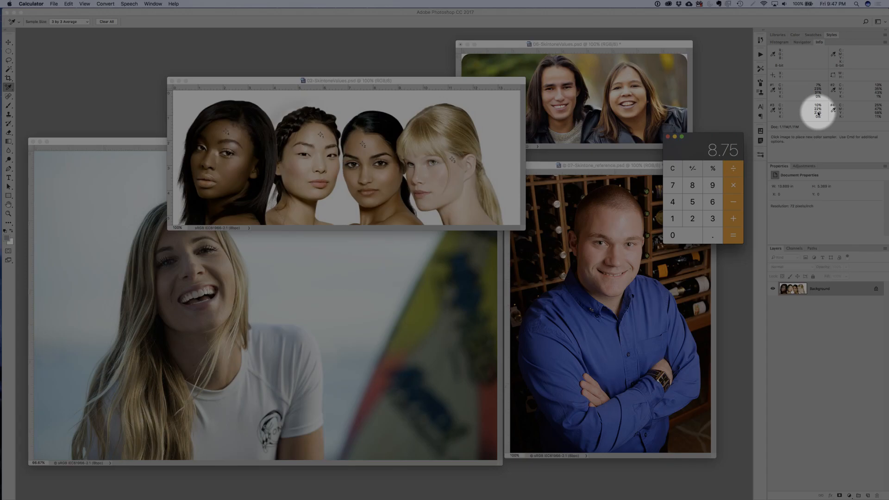
- Enter sampler #3's cyan value of 10, clear it, and divide its magenta value of 22 by 3
{"action": "left_click", "coordinate": [672, 169]}
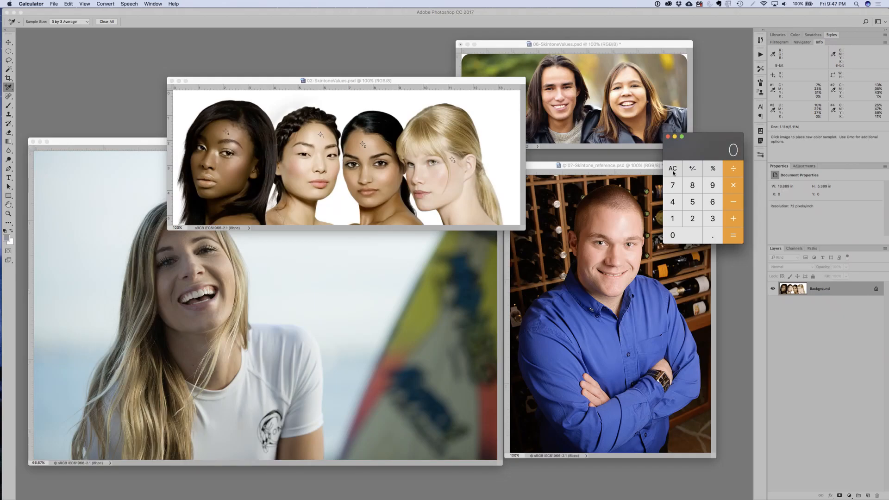
{"action": "type", "text": "10"}
{"action": "left_click", "coordinate": [672, 168]}
{"action": "type", "text": "22/3"}
{"action": "key", "text": "Return"}
{"action": "left_click", "coordinate": [673, 171]}
- Return to Photoshop's 06-SkintoneValues.psd window, and move the portrait.tif window in front of 02-SkintoneValues.psd
{"action": "left_click", "coordinate": [678, 54]}
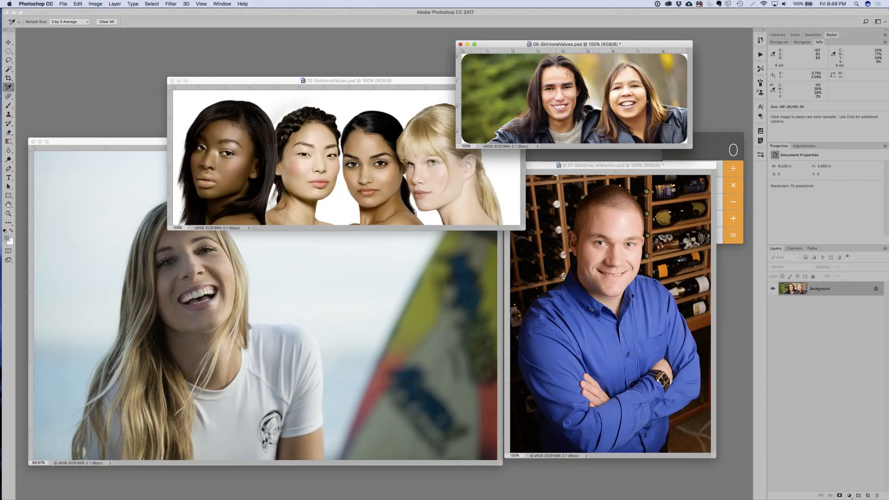
{"action": "left_click", "coordinate": [163, 147]}
{"action": "left_click_drag", "start_coordinate": [151, 146], "coordinate": [161, 125]}
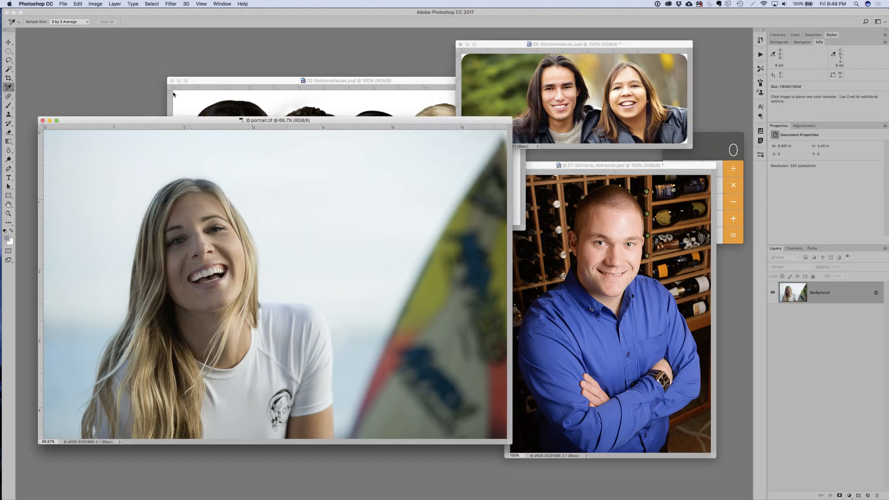
{"action": "left_click_drag", "start_coordinate": [173, 92], "coordinate": [185, 57]}
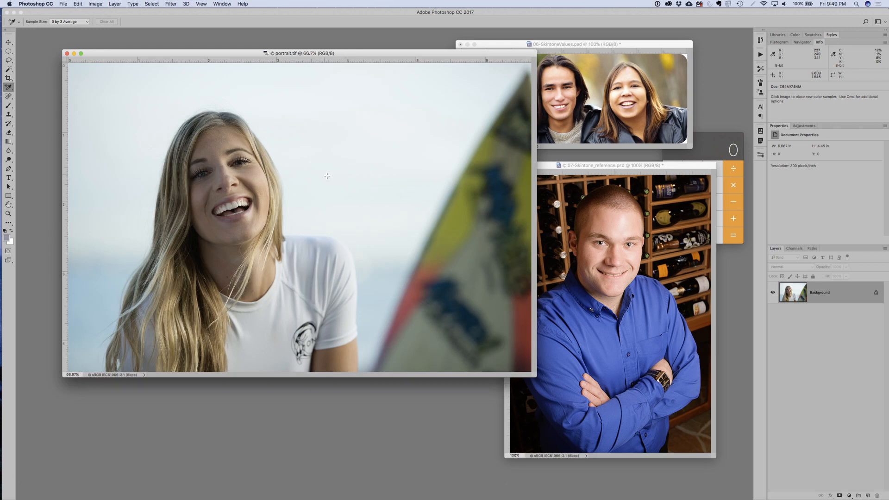
{"action": "left_click", "coordinate": [801, 126]}
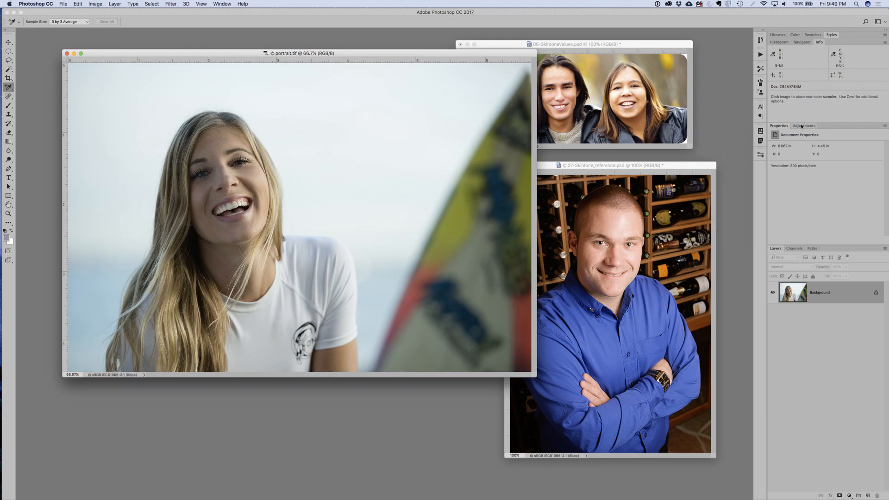
{"action": "left_click", "coordinate": [801, 126]}
{"action": "left_click", "coordinate": [782, 150]}
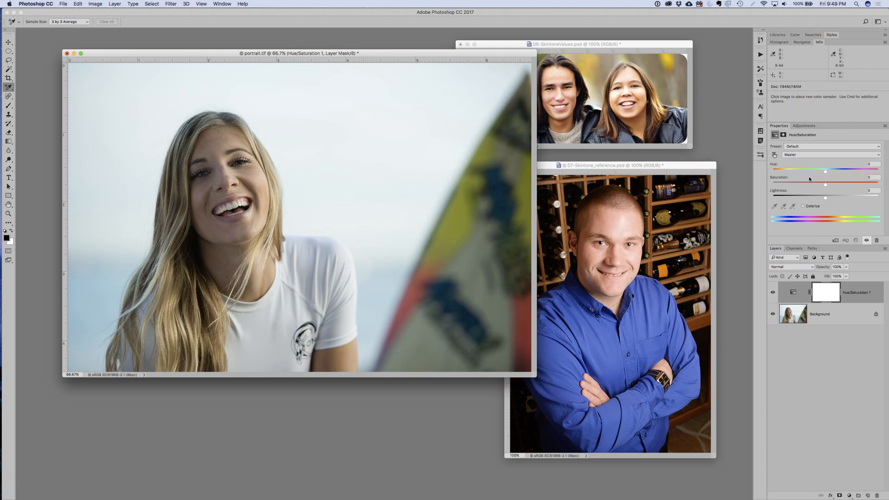
{"action": "key", "text": "super+z"}
- Add a Threshold adjustment layer to portrait.tif with its level at 239, and set the layer opacity to 50%
{"action": "left_click", "coordinate": [804, 125]}
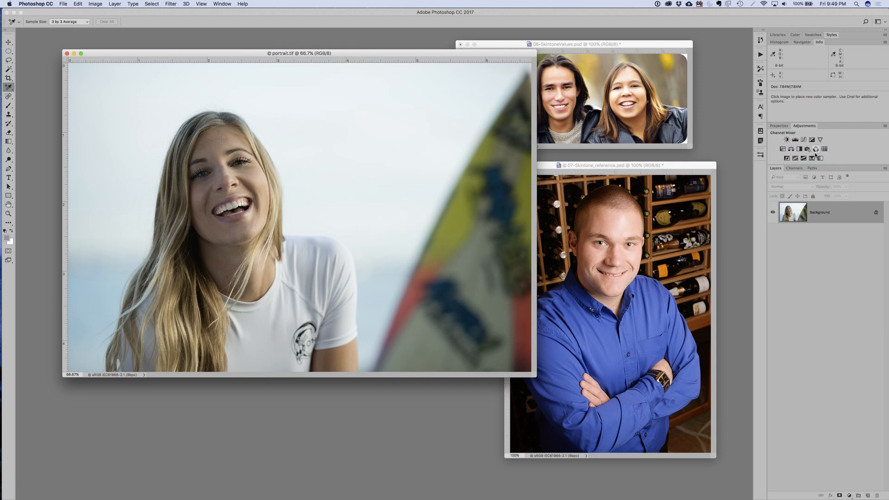
{"action": "left_click", "coordinate": [803, 158]}
{"action": "left_click_drag", "start_coordinate": [825, 184], "coordinate": [864, 183]}
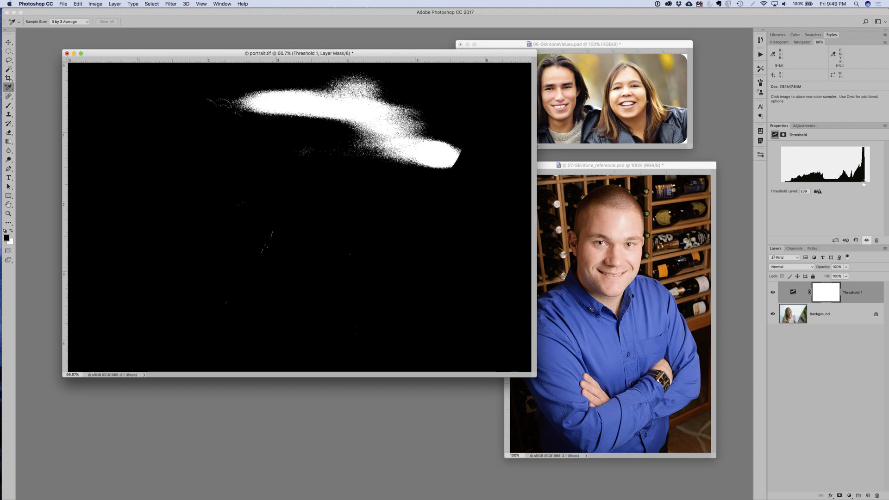
{"action": "key", "text": "v"}
{"action": "key", "text": "5"}
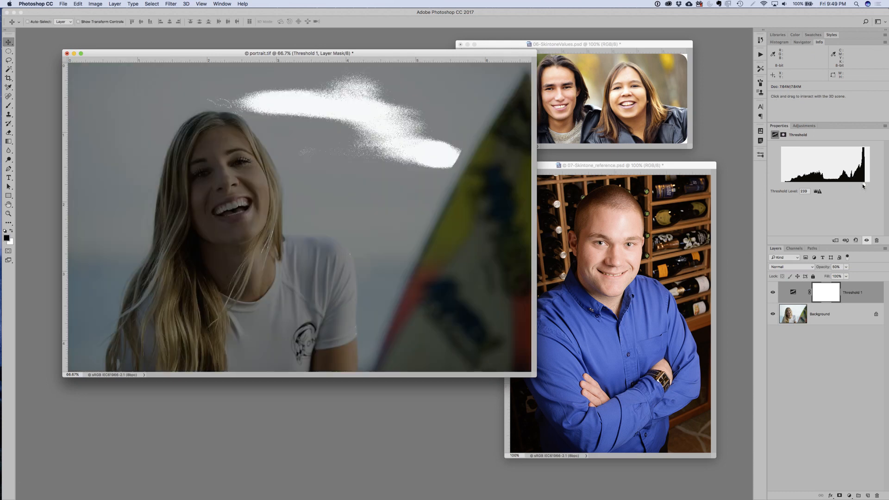
- Lower the threshold level to 234 and place a color sampler on the bright shoulder edge of the white shirt
{"action": "left_click_drag", "start_coordinate": [863, 186], "coordinate": [864, 186]}
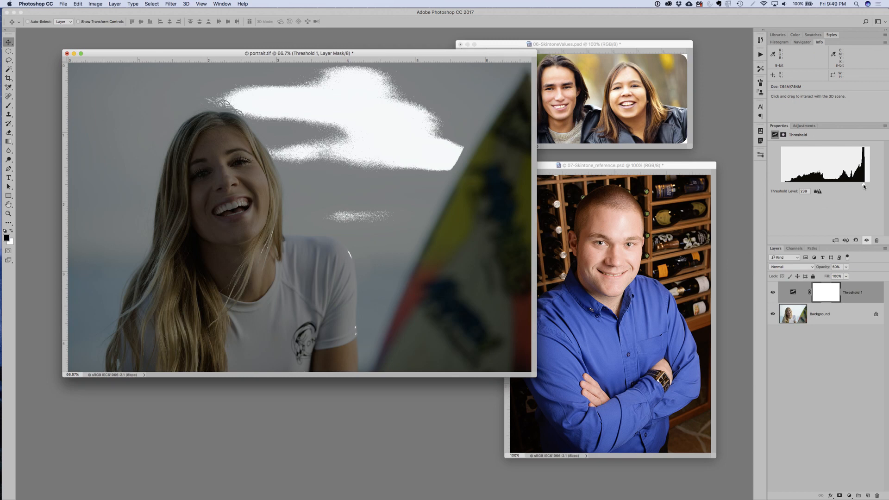
{"action": "left_click_drag", "start_coordinate": [863, 186], "coordinate": [862, 187]}
{"action": "left_click", "coordinate": [327, 267]}
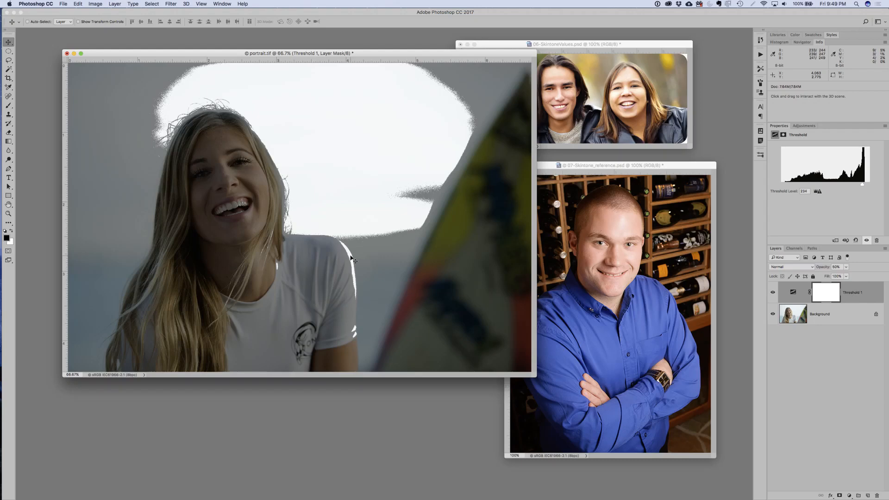
{"action": "key", "text": "i"}
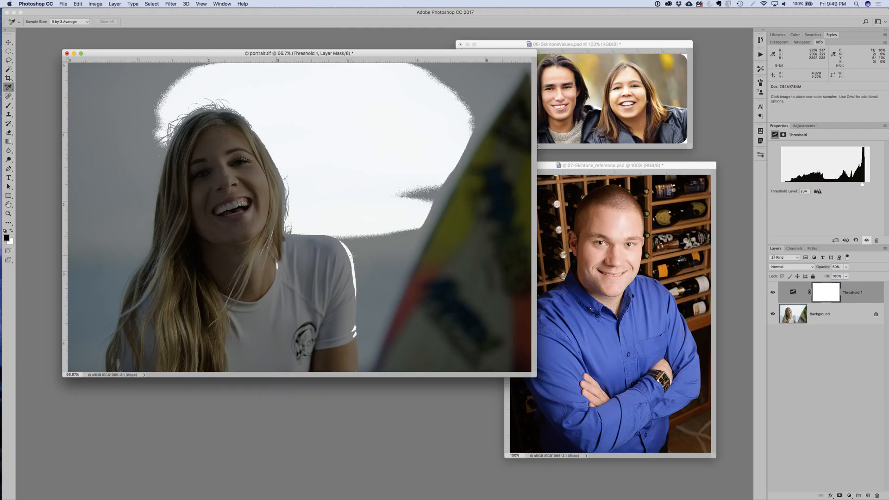
{"action": "left_click", "coordinate": [350, 256]}
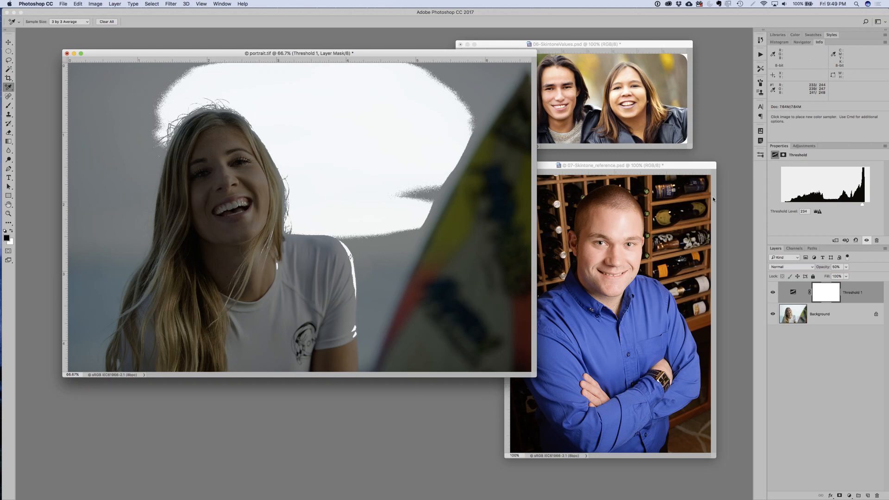
- Lower the threshold level to 12 and place a second color sampler in the darkest hair beside the neck
{"action": "left_click_drag", "start_coordinate": [864, 208], "coordinate": [787, 205]}
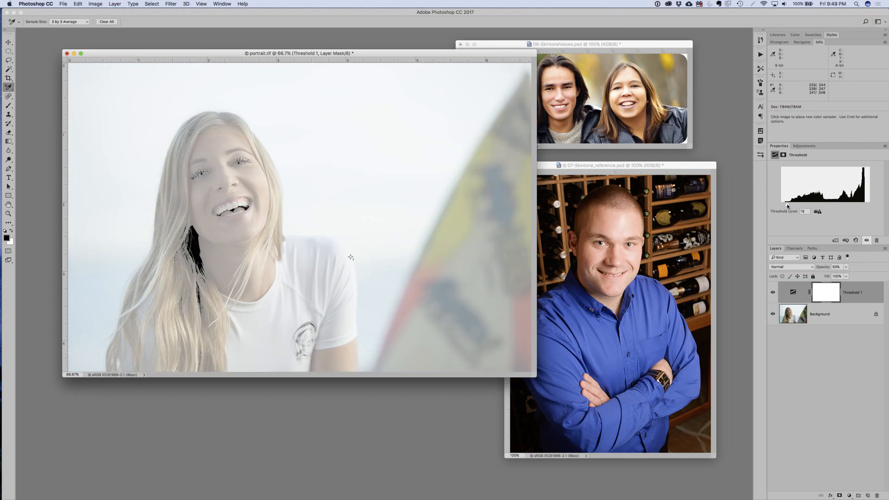
{"action": "left_click", "coordinate": [191, 235]}
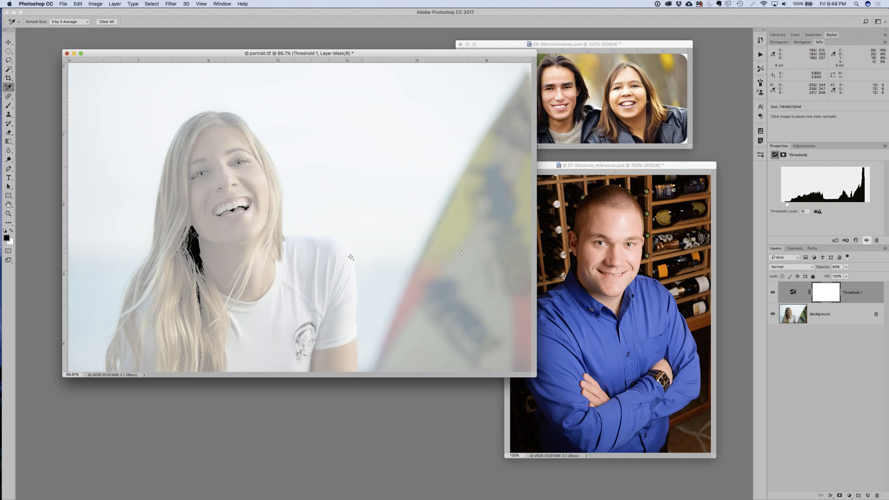
{"action": "left_click_drag", "start_coordinate": [788, 205], "coordinate": [785, 209]}
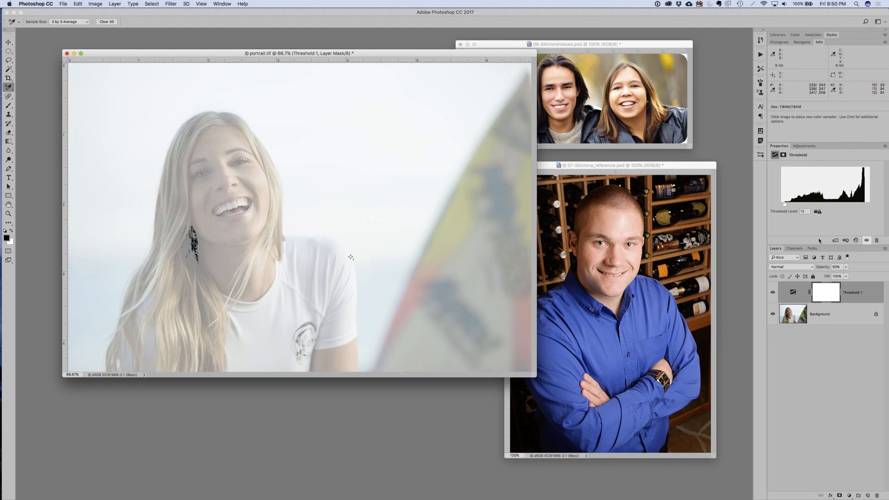
- Hide the Threshold layer and add a Curves adjustment layer directly above the Background, enlarging the curve display
{"action": "left_click", "coordinate": [772, 292]}
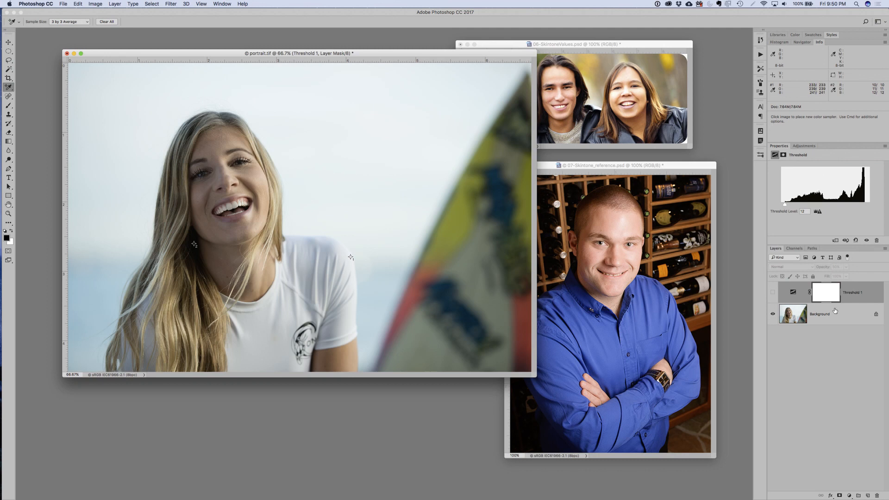
{"action": "left_click", "coordinate": [835, 311]}
{"action": "left_click", "coordinate": [804, 147]}
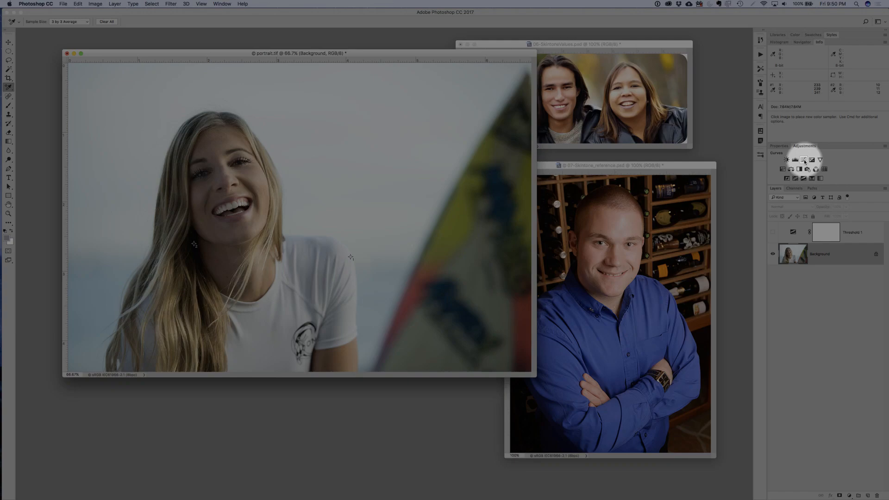
{"action": "left_click", "coordinate": [804, 160]}
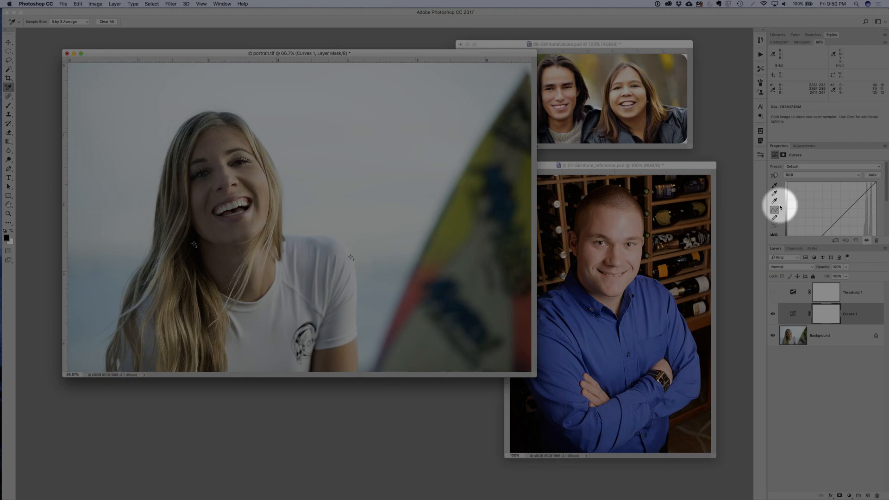
{"action": "left_click_drag", "start_coordinate": [800, 245], "coordinate": [806, 306]}
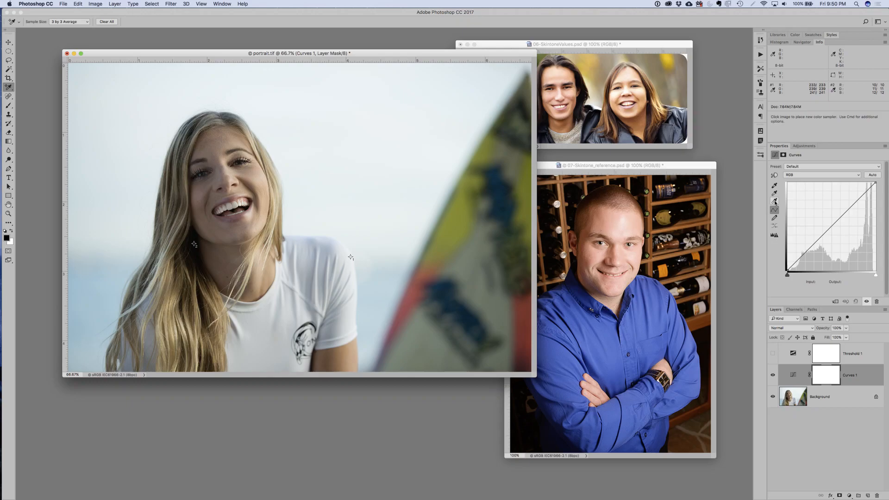
- Set the Curves white point at the shoulder sampler and the black point at the dark hair sampler
{"action": "left_click", "coordinate": [774, 202]}
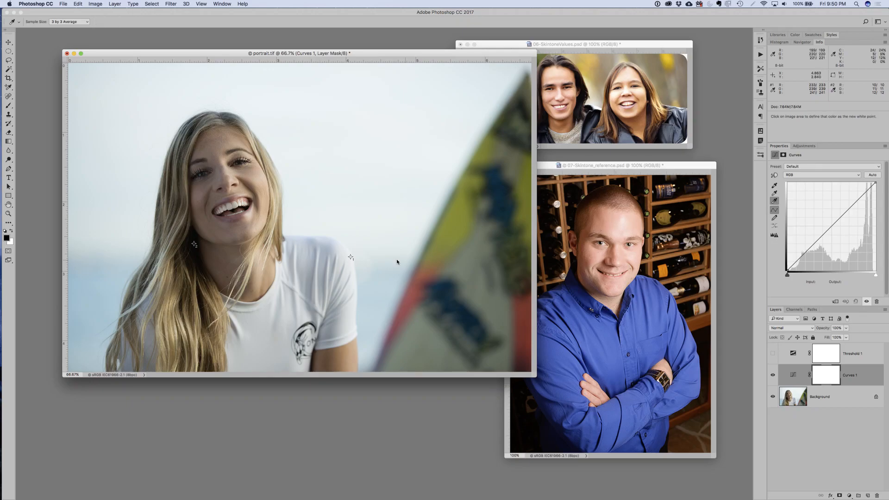
{"action": "left_click", "coordinate": [350, 257]}
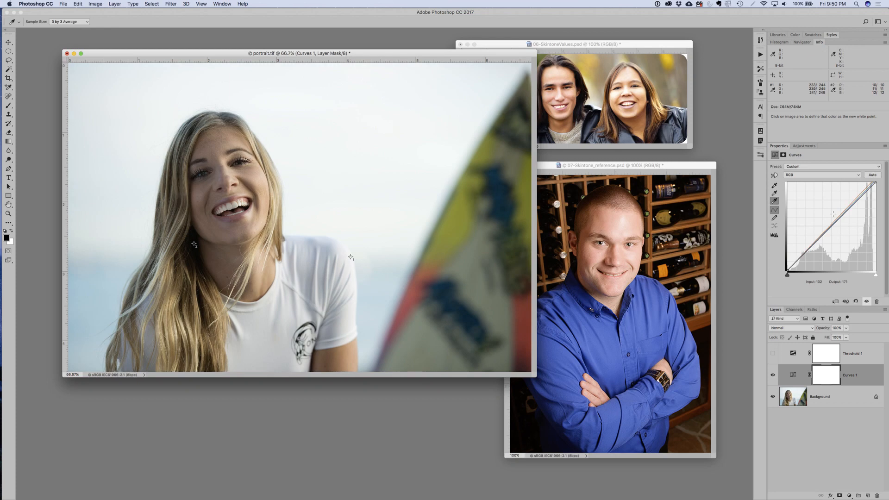
{"action": "left_click", "coordinate": [773, 186]}
- Set the Curves gray point on a neutral shaded area of the white shirt
{"action": "left_click", "coordinate": [774, 194]}
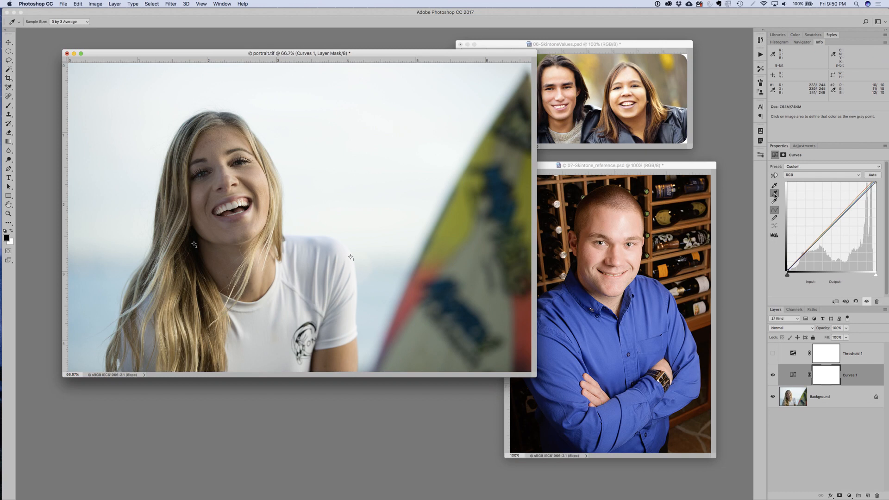
{"action": "left_click", "coordinate": [317, 269]}
{"action": "left_click", "coordinate": [321, 270]}
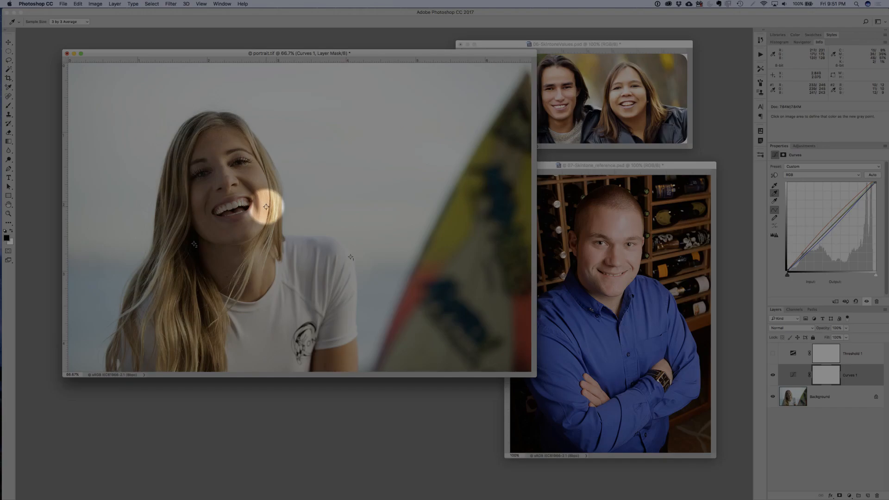
- Place a third color sampler on the woman's cheek and set its readout to CMYK Color
{"action": "left_click", "coordinate": [266, 207]}
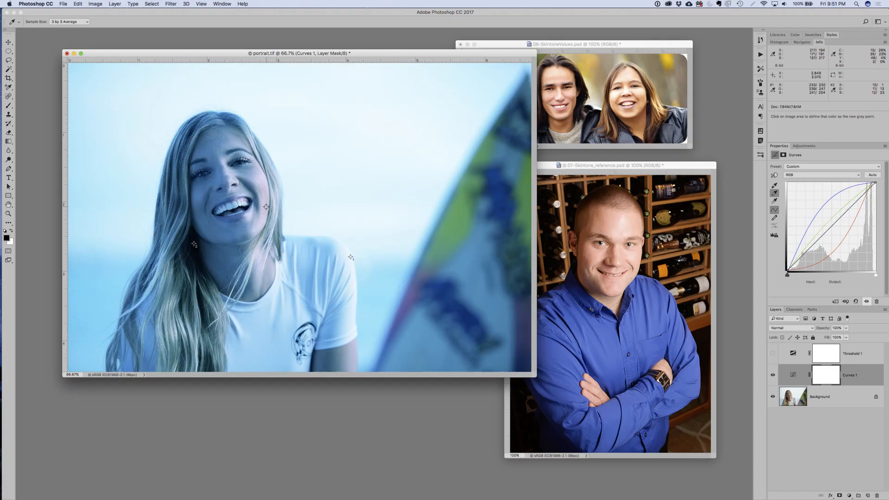
{"action": "left_click", "coordinate": [266, 207]}
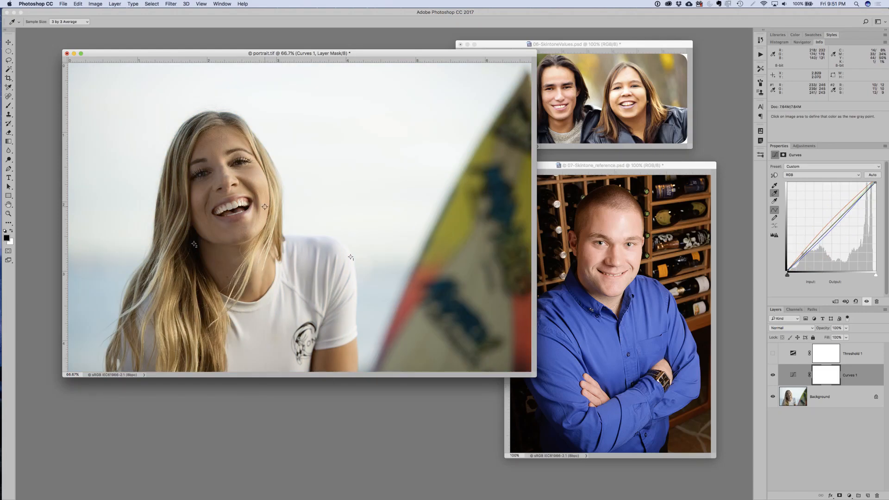
{"action": "left_click", "coordinate": [267, 207], "text": "shift"}
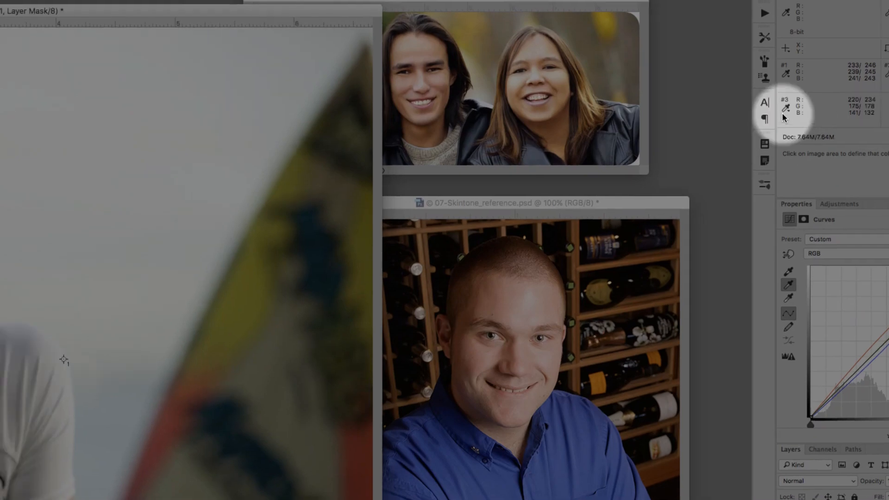
{"action": "left_click", "coordinate": [782, 111]}
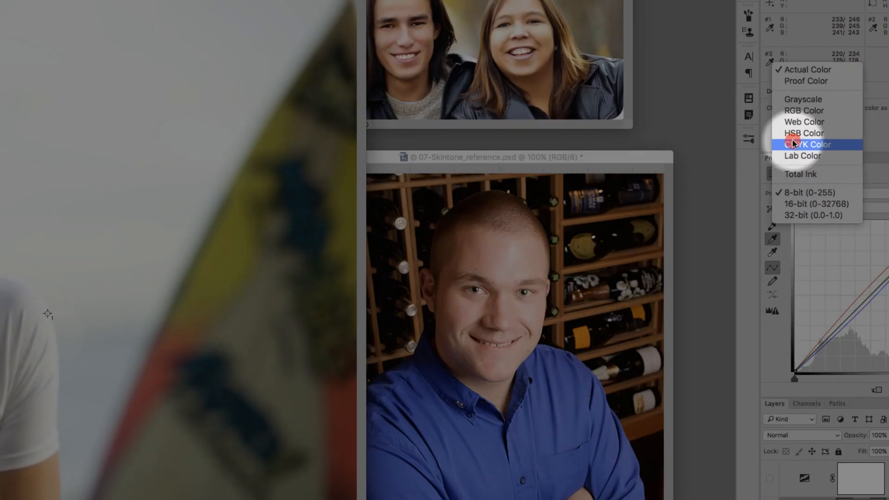
{"action": "left_click", "coordinate": [793, 144]}
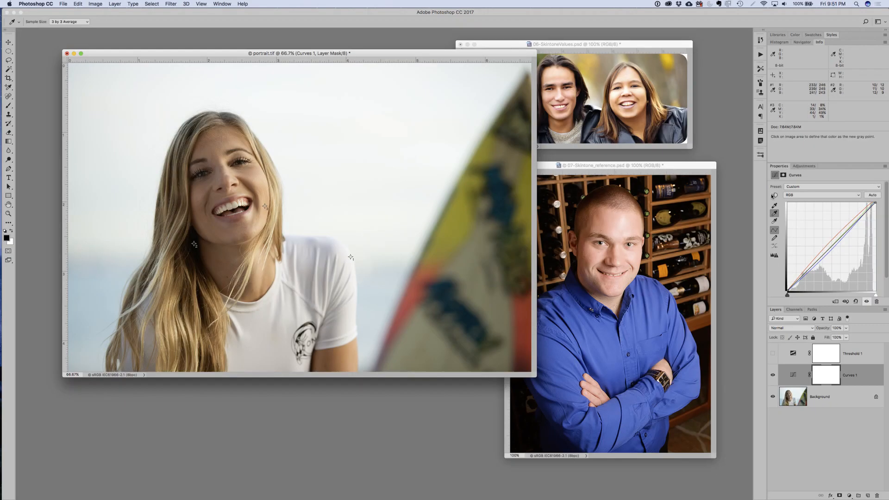
- Switch to Calculator and divide 35 by 5 to work out a cyan target for the cheek sampler
{"action": "key", "text": "super+Tab"}
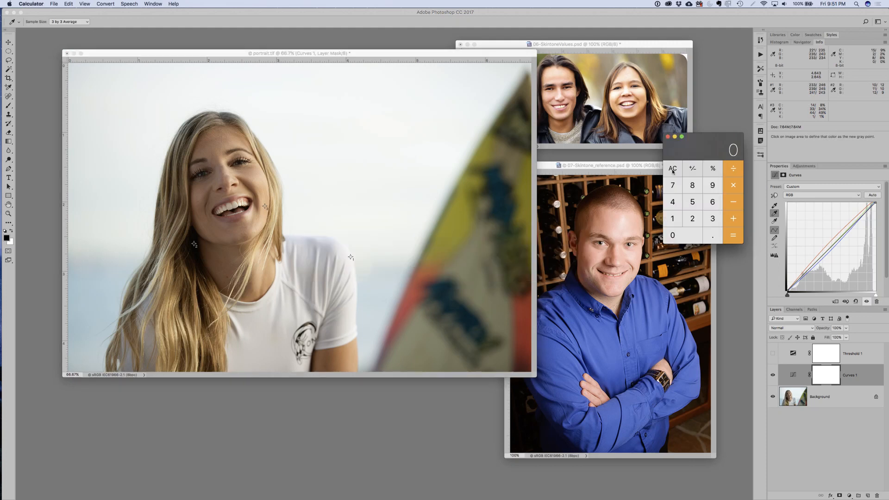
{"action": "type", "text": "34"}
{"action": "key", "text": "Return"}
{"action": "left_click", "coordinate": [673, 169]}
{"action": "type", "text": "35/5"}
{"action": "key", "text": "Return"}
- Add a Hue/Saturation adjustment layer above Curves in portrait.tif, choose the Reds range and sample the woman's cheek as its target color
{"action": "left_click", "coordinate": [811, 167]}
{"action": "left_click", "coordinate": [782, 190]}
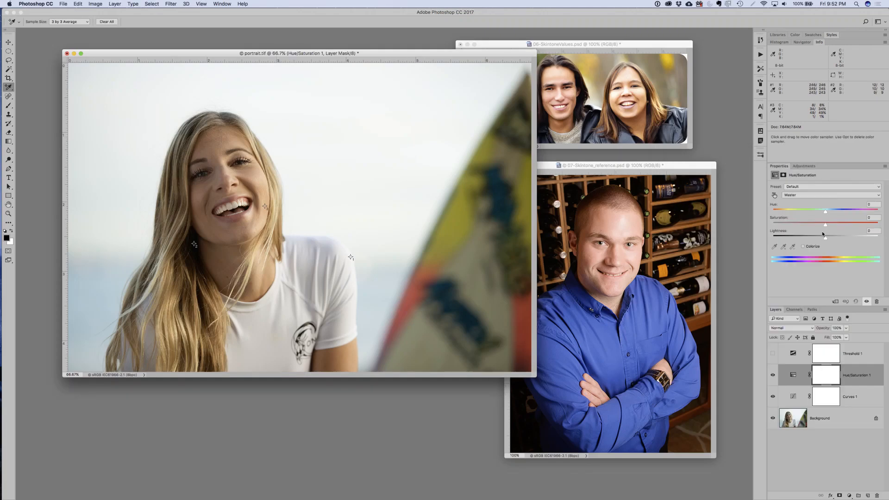
{"action": "left_click", "coordinate": [815, 195]}
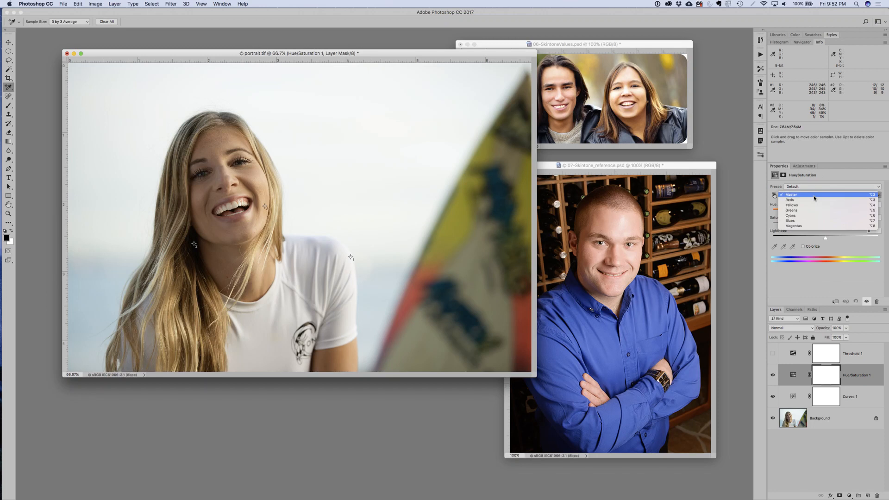
{"action": "left_click", "coordinate": [814, 201]}
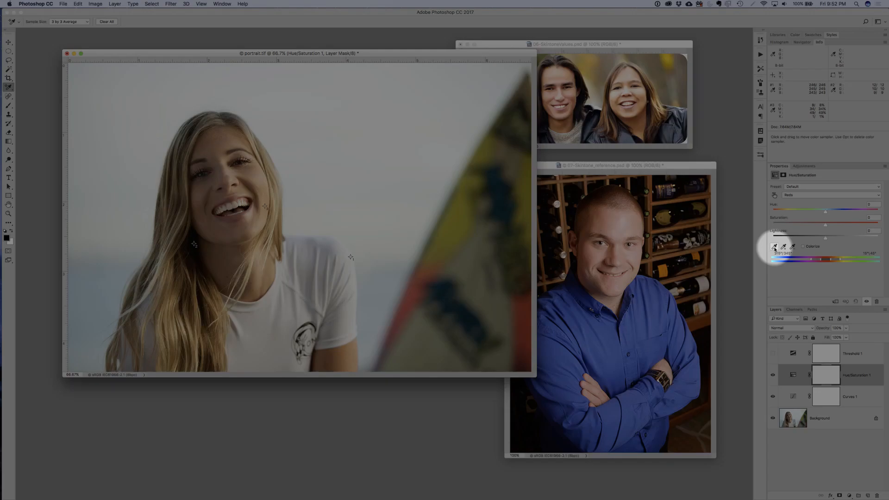
{"action": "left_click", "coordinate": [774, 247]}
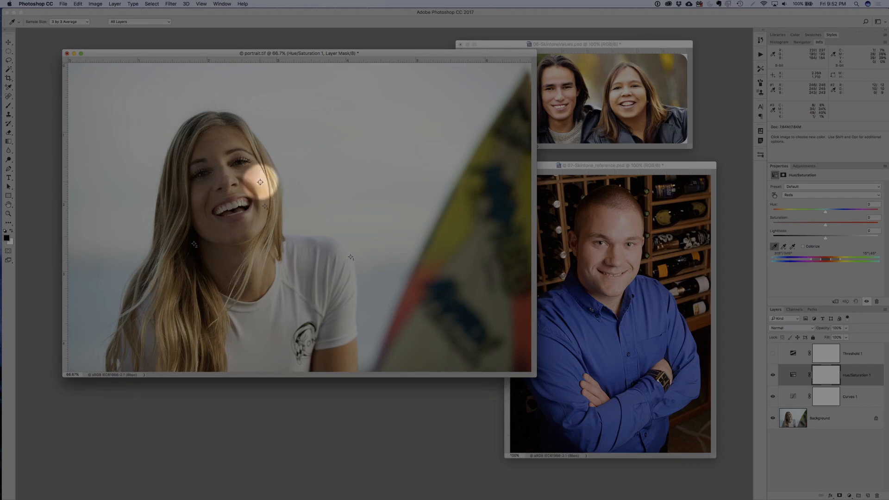
{"action": "left_click", "coordinate": [260, 182]}
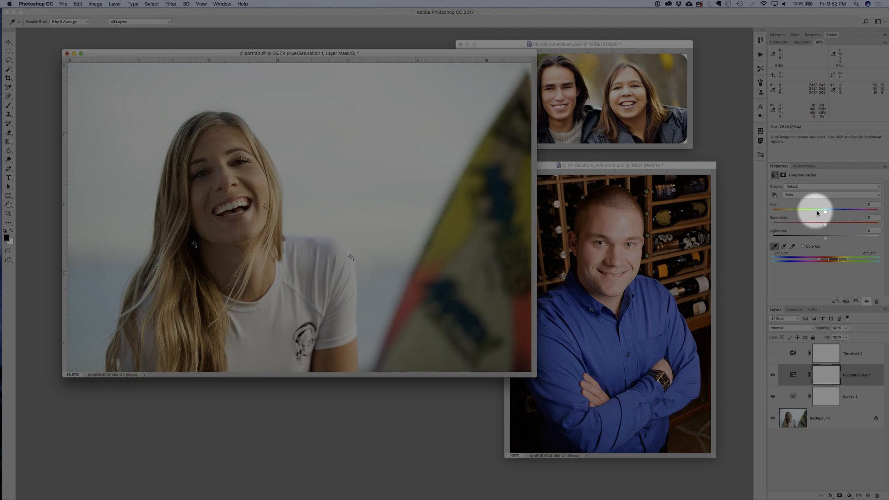
- Shift the Reds hue slightly below zero to warm the woman's skin, and compare the image with the adjustment hidden and shown
{"action": "left_click_drag", "start_coordinate": [824, 212], "coordinate": [819, 213]}
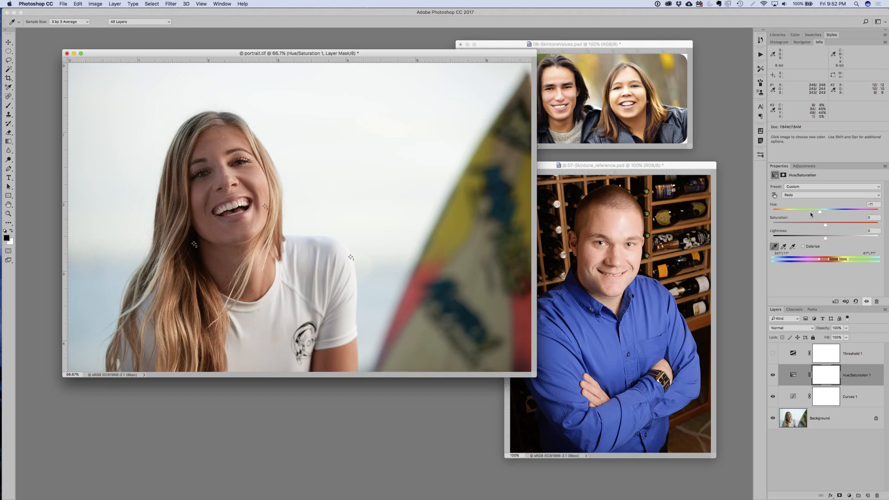
{"action": "left_click_drag", "start_coordinate": [820, 213], "coordinate": [824, 213]}
{"action": "left_click", "coordinate": [772, 375]}
{"action": "left_click", "coordinate": [772, 375]}
- Switch to 07-Skintone_reference.psd with the Color Sampler tool and add a Hue/Saturation adjustment layer above the Background
{"action": "left_click", "coordinate": [641, 166]}
{"action": "key", "text": "shift+i"}
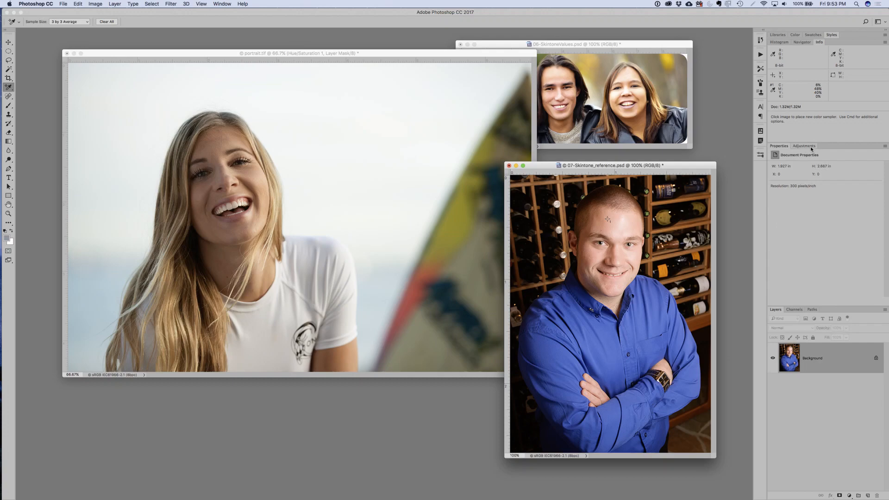
{"action": "left_click", "coordinate": [804, 146]}
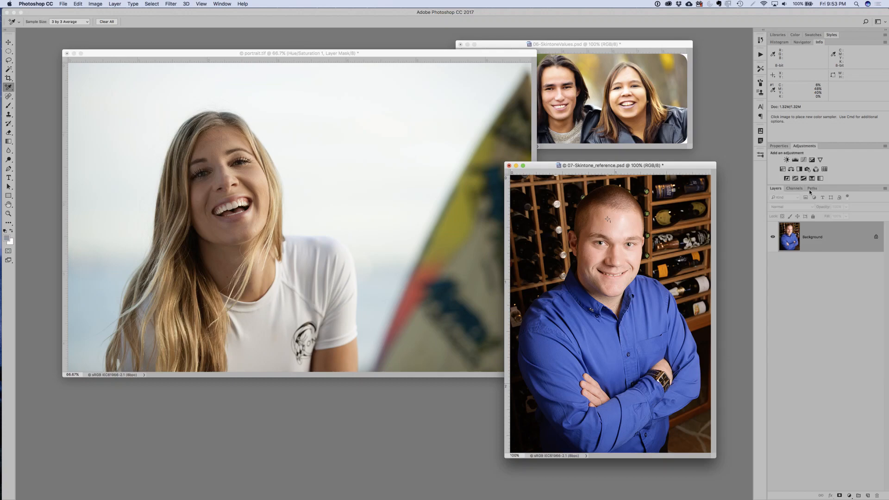
{"action": "left_click", "coordinate": [791, 169]}
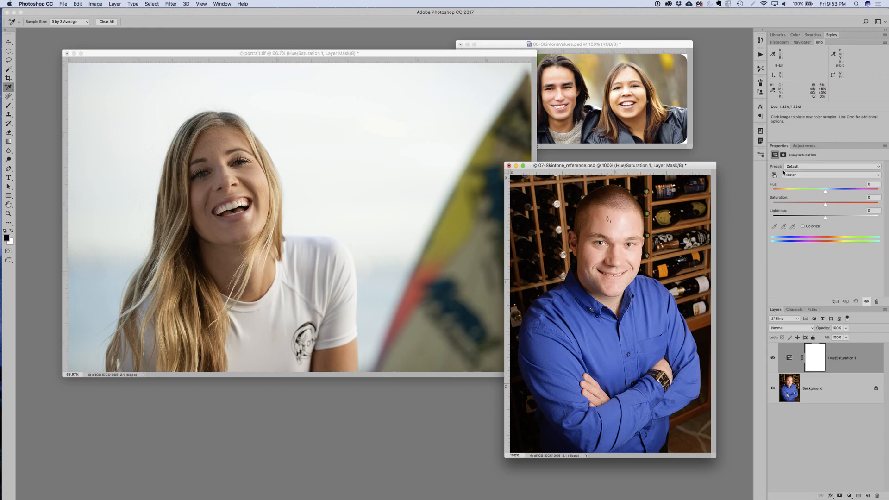
- Target the Reds range in the reference portrait's Hue/Saturation layer and sample the man's forehead at the color sampler
{"action": "left_click", "coordinate": [795, 176]}
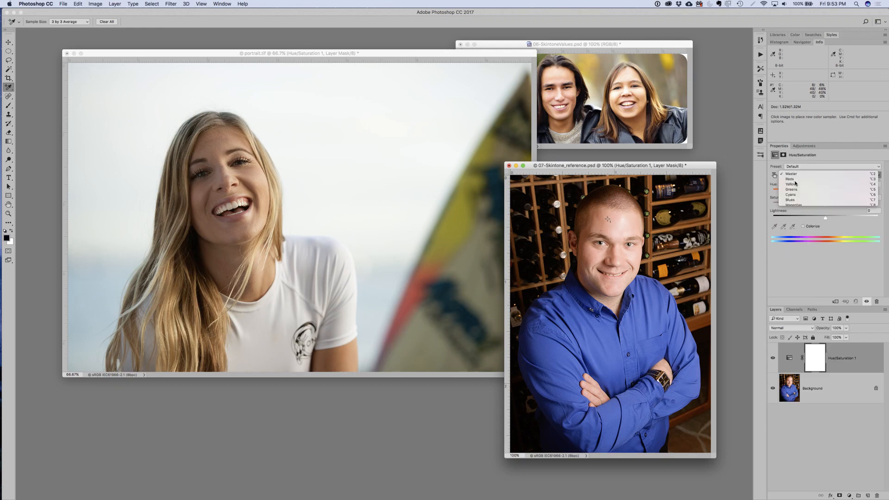
{"action": "left_click", "coordinate": [790, 179]}
{"action": "left_click", "coordinate": [775, 227]}
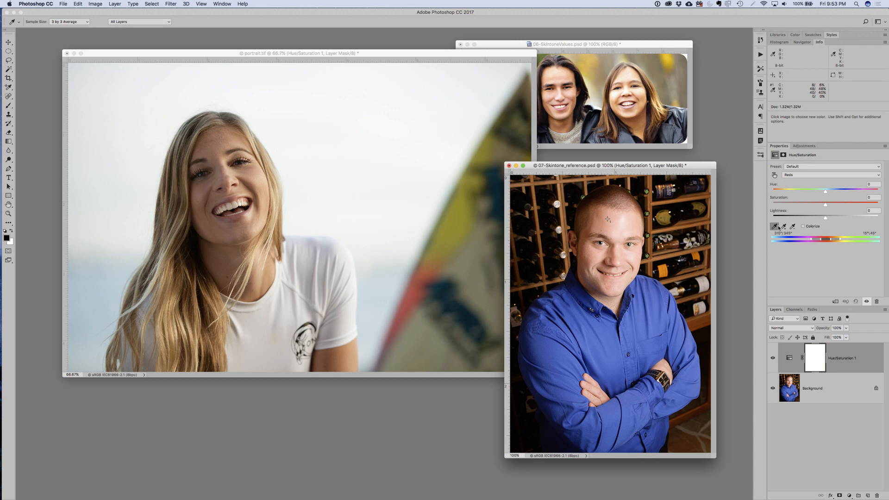
{"action": "left_click", "coordinate": [607, 220]}
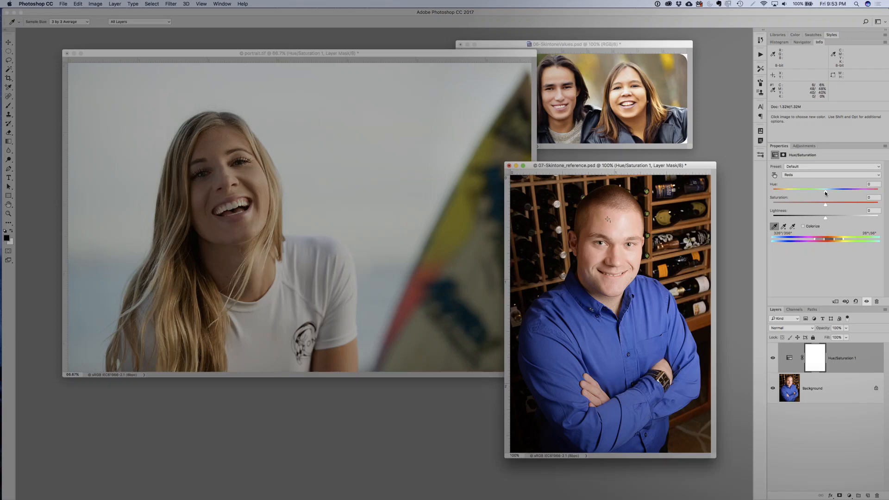
- Push the Reds hue to a far positive extreme to reveal the affected areas, and reset it to 0
{"action": "left_click_drag", "start_coordinate": [825, 193], "coordinate": [878, 191]}
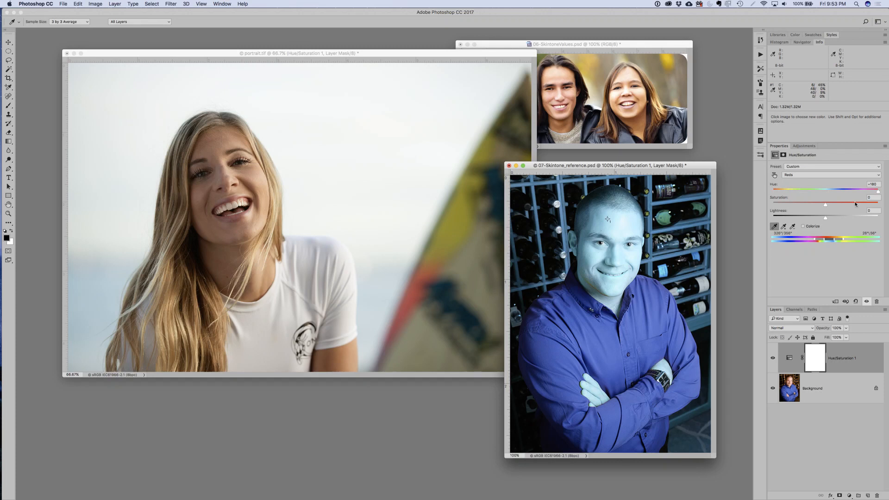
{"action": "left_click", "coordinate": [874, 184]}
{"action": "type", "text": "0"}
{"action": "key", "text": "Return"}
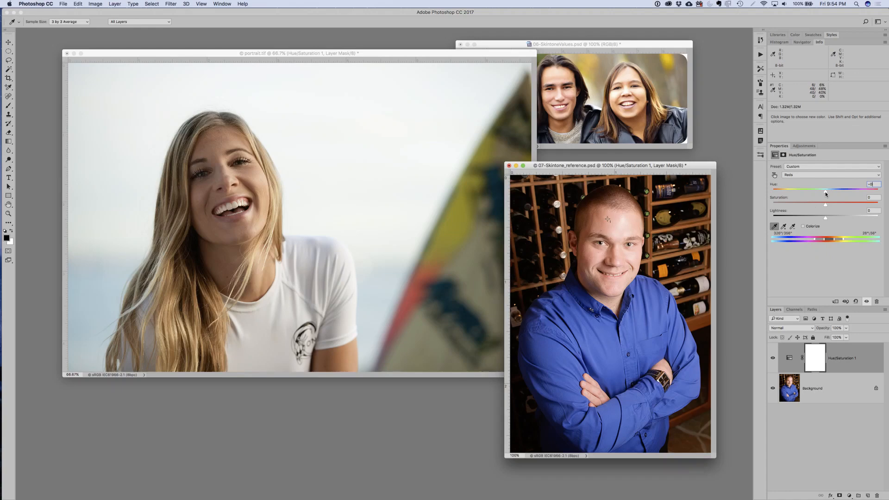
- Shift the Reds hue to a small positive value that nearly matches the forehead's magenta and yellow, and compare before and after
{"action": "left_click_drag", "start_coordinate": [825, 194], "coordinate": [818, 195]}
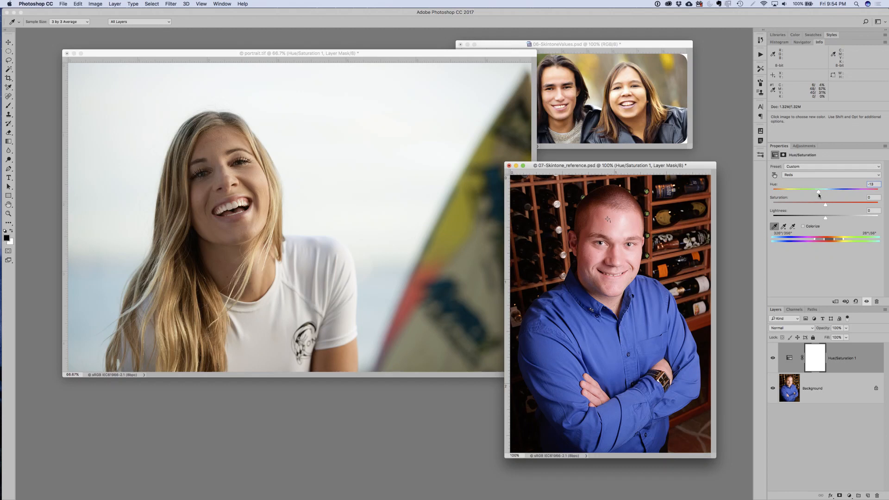
{"action": "left_click_drag", "start_coordinate": [818, 193], "coordinate": [829, 194]}
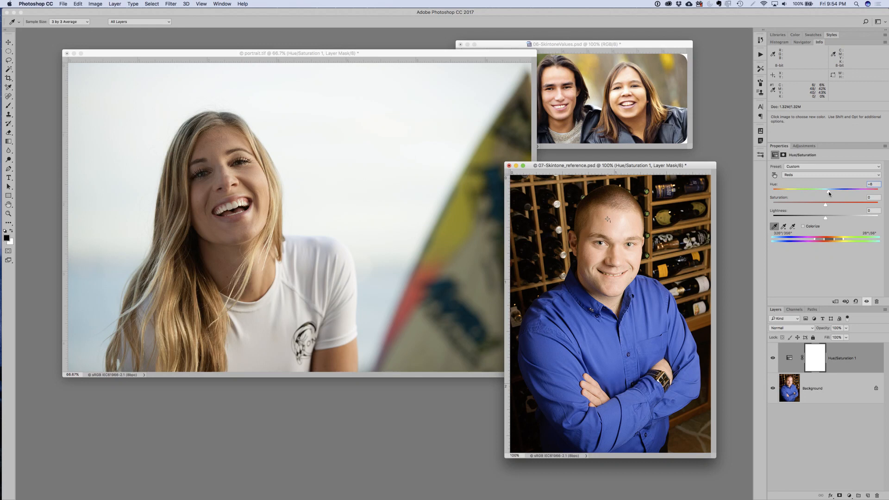
{"action": "left_click_drag", "start_coordinate": [829, 191], "coordinate": [827, 192]}
{"action": "left_click", "coordinate": [773, 358]}
{"action": "left_click", "coordinate": [772, 358]}
{"action": "left_click", "coordinate": [772, 358]}
{"action": "left_click", "coordinate": [773, 357]}
- Set the eyedropper's sample size to Point Sample
{"action": "key", "text": "alt"}
{"action": "right_click", "coordinate": [678, 239]}
{"action": "left_click", "coordinate": [696, 241]}
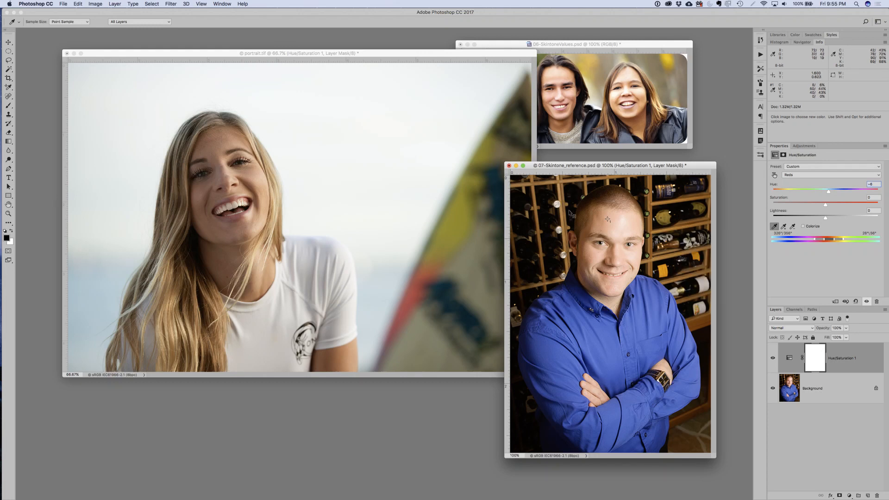
- Select the Brush tool with a soft tip of 24% hardness and set its opacity to 100%
{"action": "left_click", "coordinate": [8, 106]}
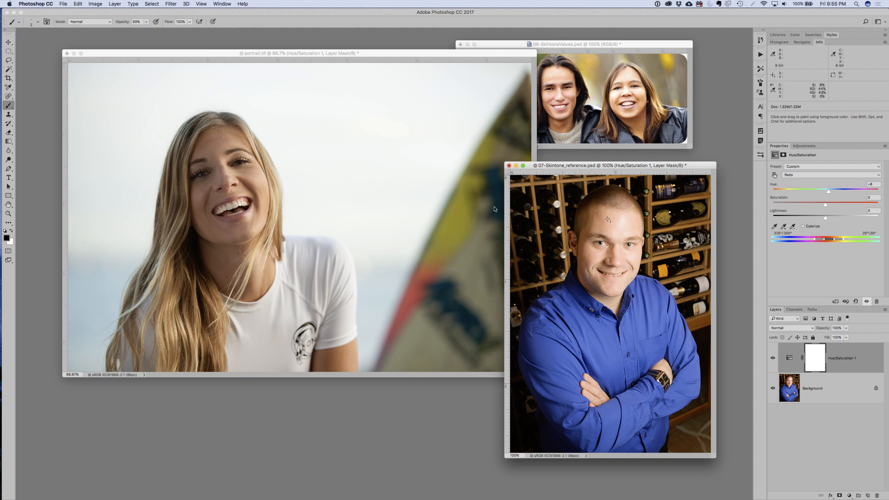
{"action": "mouse_move", "coordinate": [666, 239]}
{"action": "left_mouse_down"}
{"action": "mouse_move", "coordinate": [693, 242]}
{"action": "mouse_move", "coordinate": [683, 133]}
{"action": "left_mouse_up"}
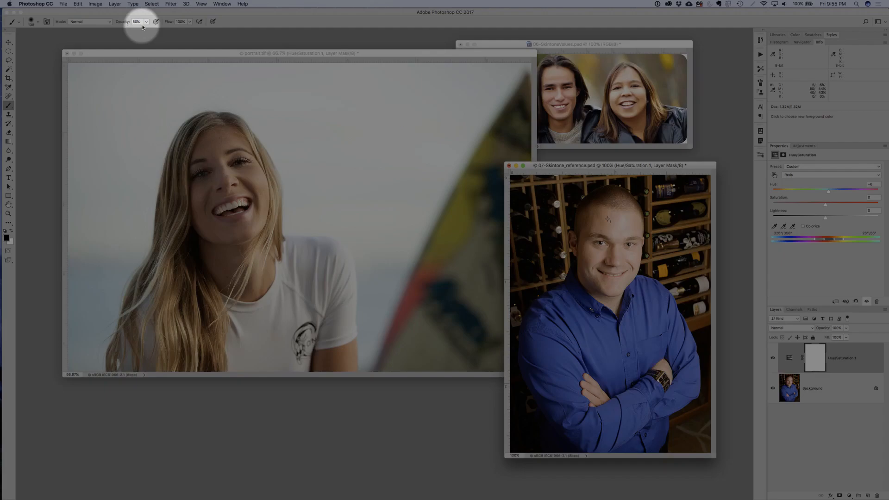
{"action": "left_click", "coordinate": [146, 22]}
{"action": "left_click_drag", "start_coordinate": [146, 34], "coordinate": [178, 32]}
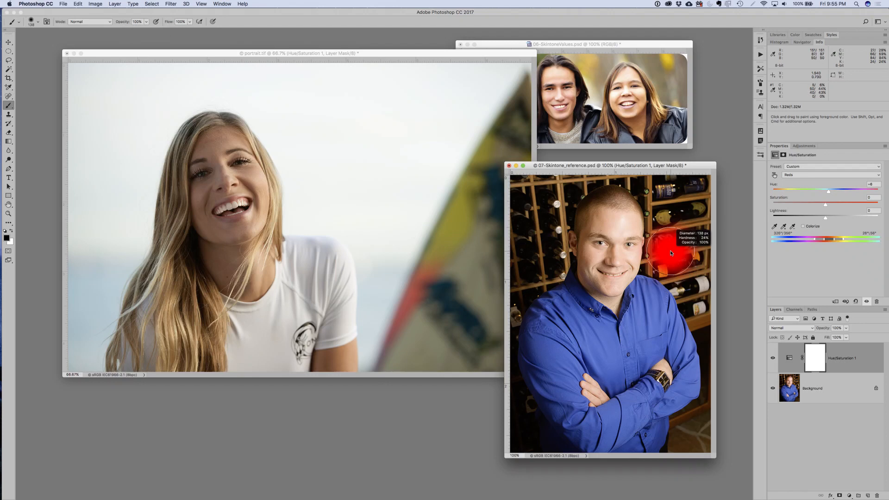
- Paint black on the Hue/Saturation mask over the wine-rack background around the man, and compare the adjustment hidden and shown
{"action": "left_click_drag", "start_coordinate": [672, 253], "coordinate": [678, 285]}
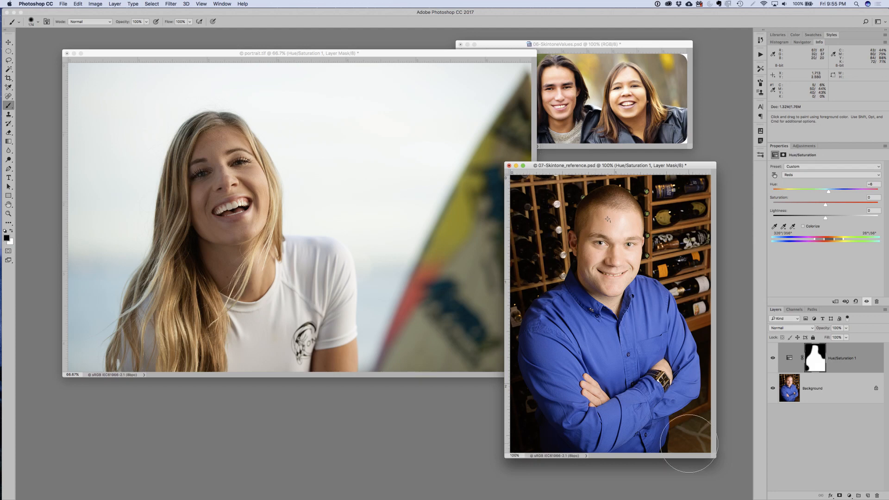
{"action": "left_click", "coordinate": [772, 358]}
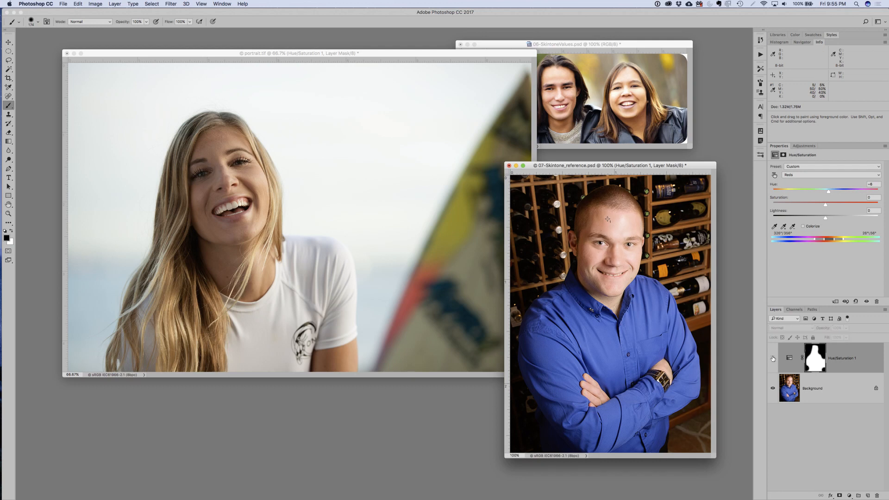
{"action": "left_click", "coordinate": [772, 358]}
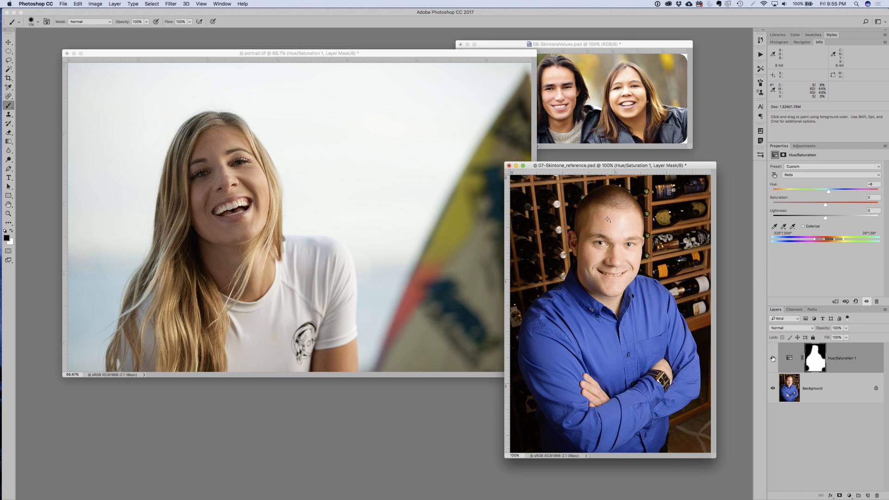